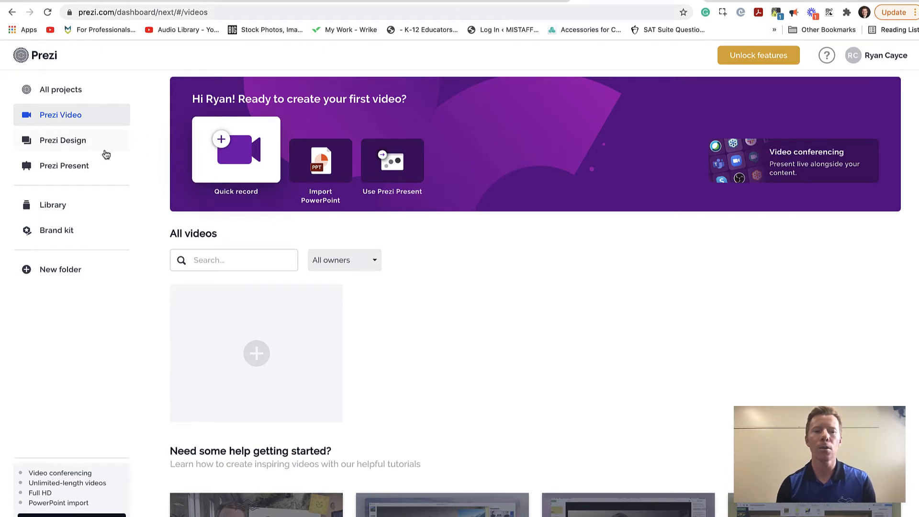
- Look over the Prezi Design and Prezi Present project dashboards
{"action": "left_click", "coordinate": [86, 148]}
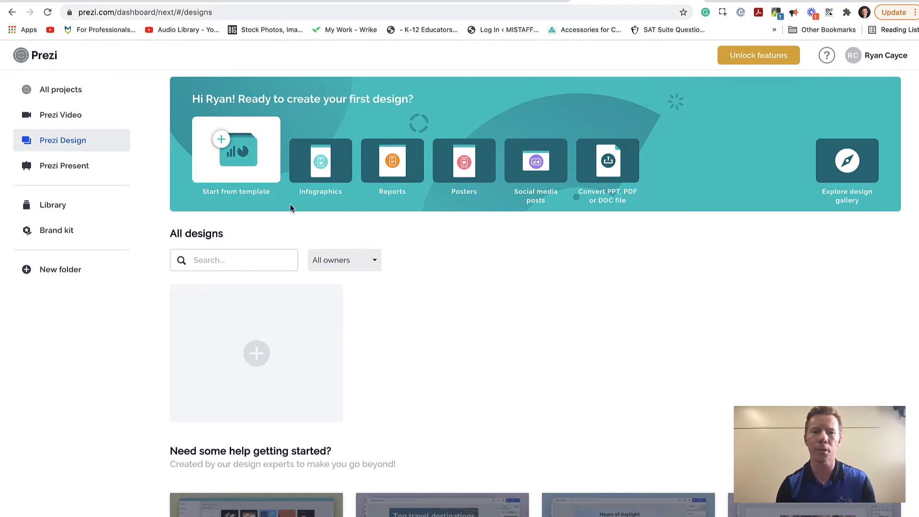
{"action": "left_click", "coordinate": [71, 167]}
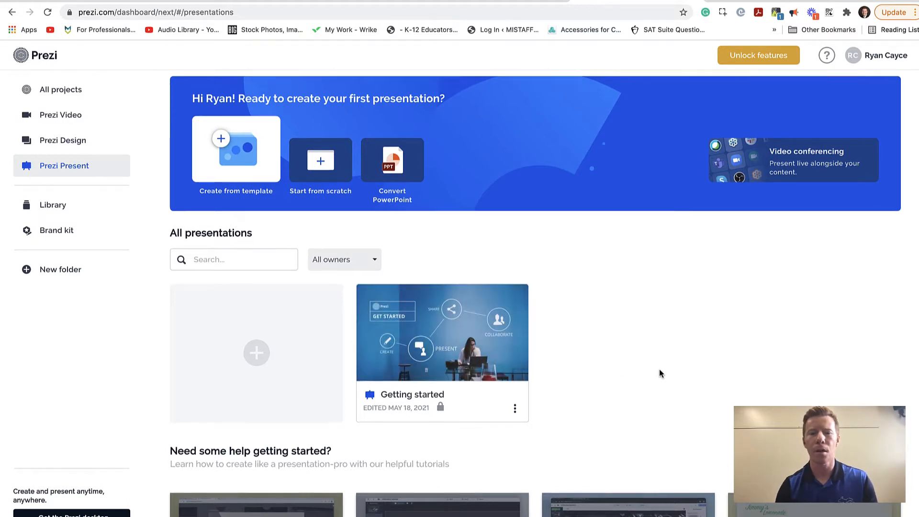
{"action": "scroll", "coordinate": [661, 372], "scroll_direction": "down", "scroll_amount": 3}
{"action": "scroll", "coordinate": [659, 372], "scroll_direction": "up", "scroll_amount": 4}
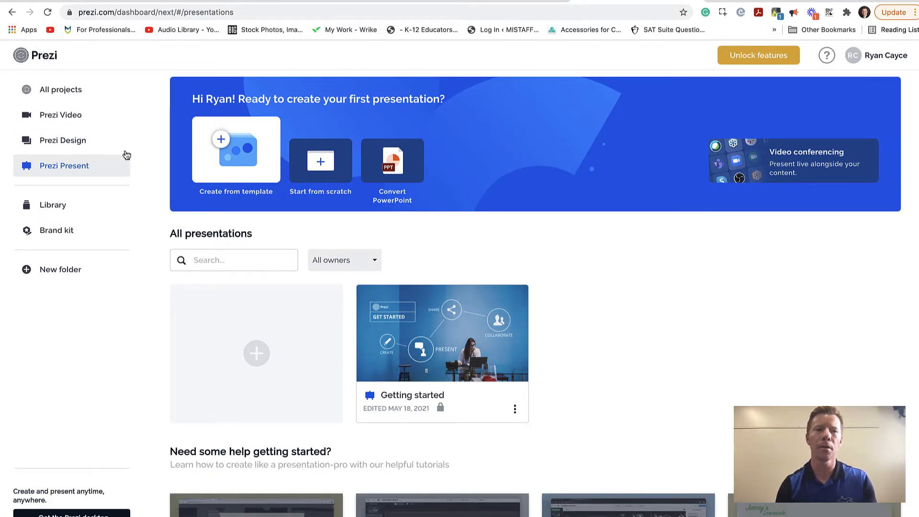
- Return to the Prezi Video dashboard and look over its tutorials and recommended videos
{"action": "left_click", "coordinate": [86, 120]}
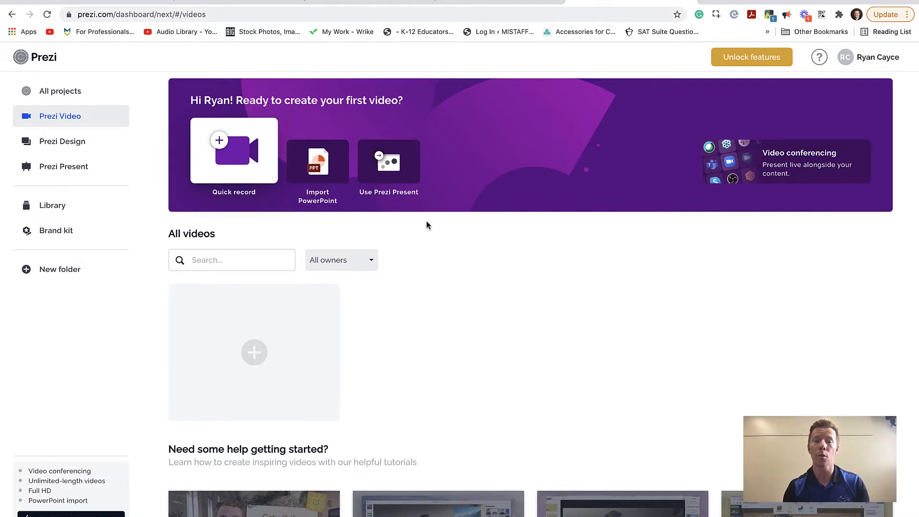
{"action": "scroll", "coordinate": [440, 311], "scroll_direction": "down", "scroll_amount": 5}
{"action": "scroll", "coordinate": [439, 311], "scroll_direction": "down", "scroll_amount": 2}
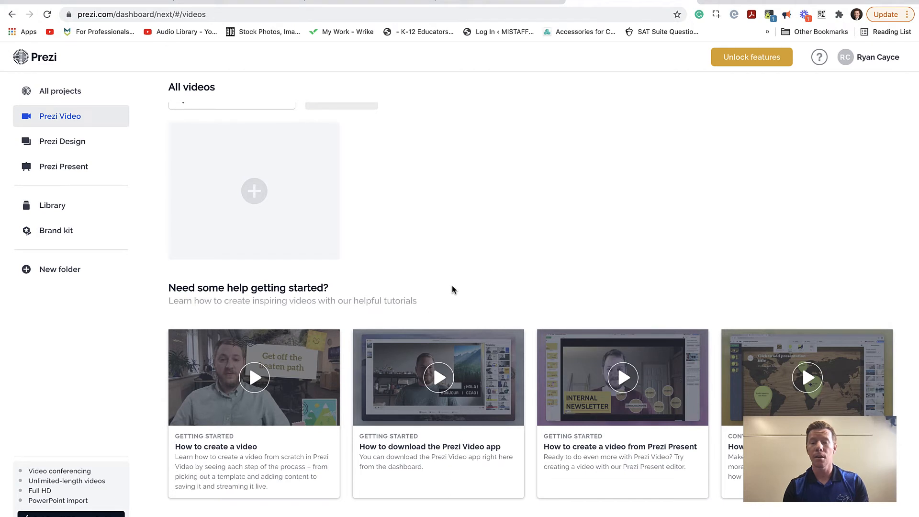
{"action": "scroll", "coordinate": [452, 287], "scroll_direction": "down", "scroll_amount": 6}
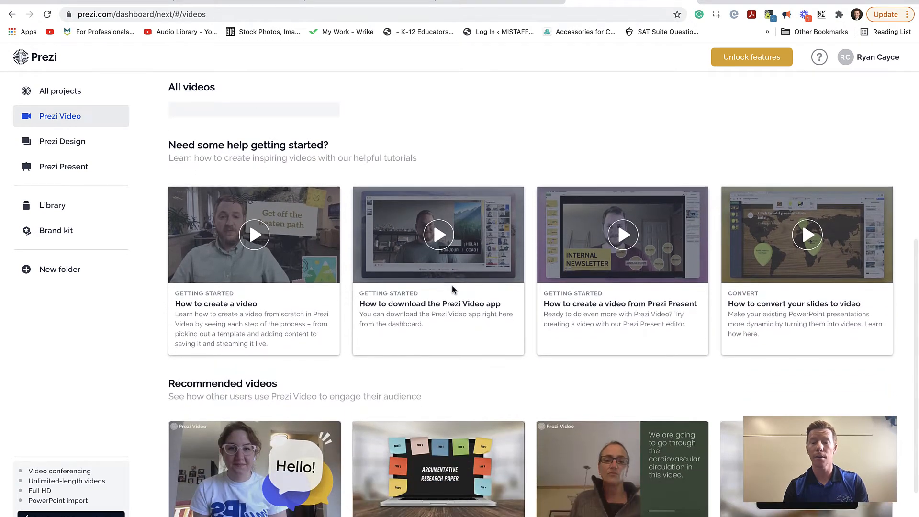
{"action": "scroll", "coordinate": [452, 286], "scroll_direction": "up", "scroll_amount": 12}
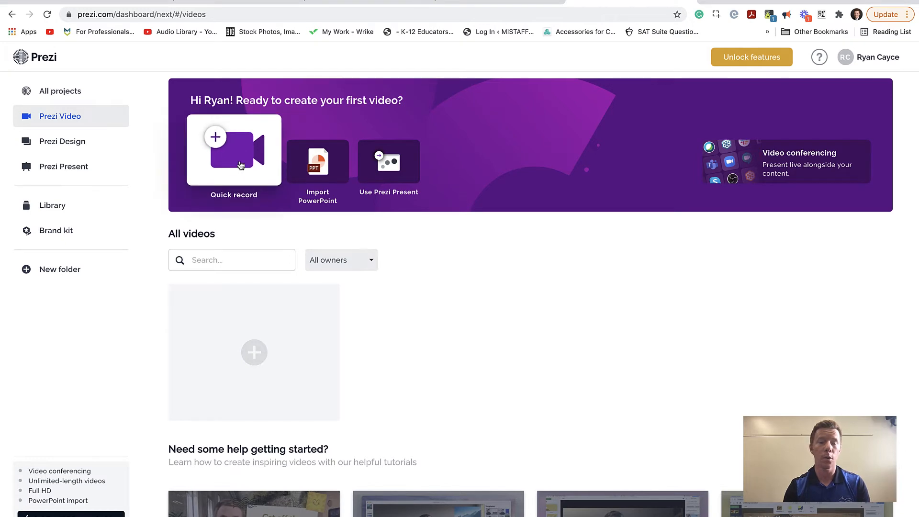
- Start a new quick-record video and enter "Wrap Up for 2020-21" as the text of slide 1
{"action": "left_click", "coordinate": [241, 165]}
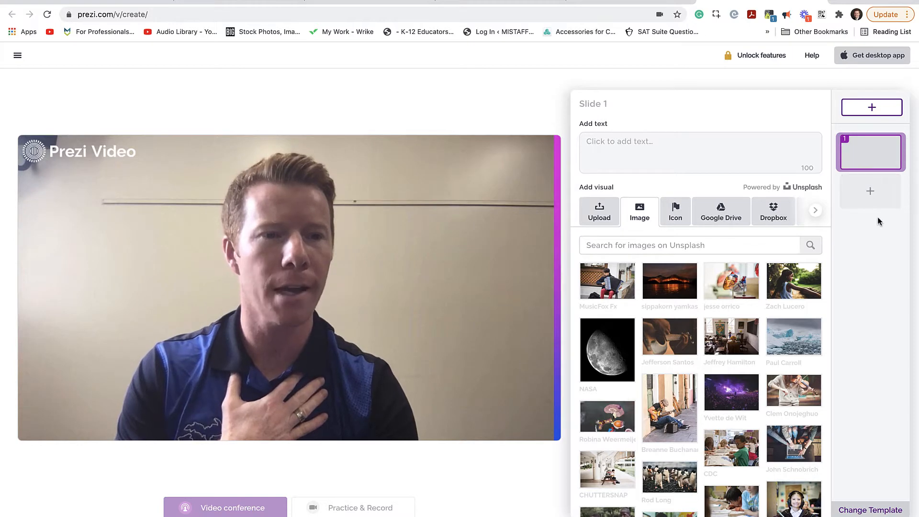
{"action": "left_click", "coordinate": [680, 147]}
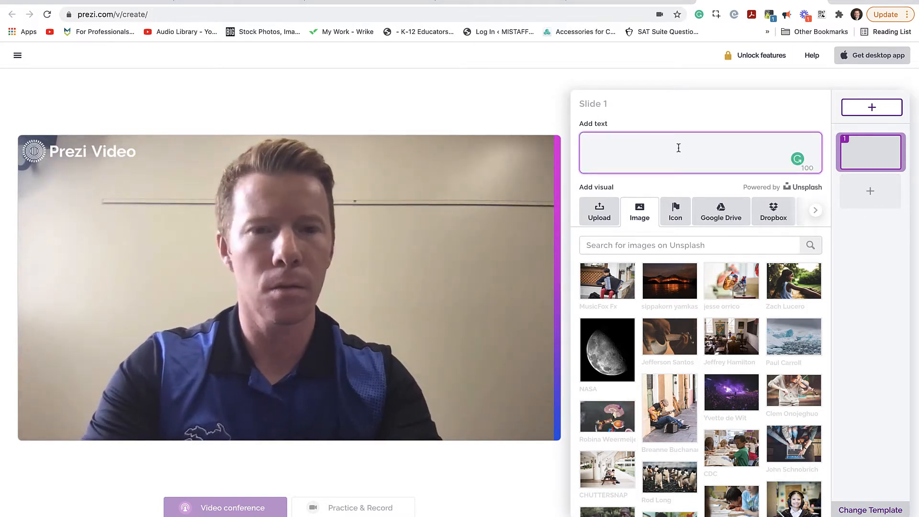
{"action": "type", "text": "Wrap Up f"}
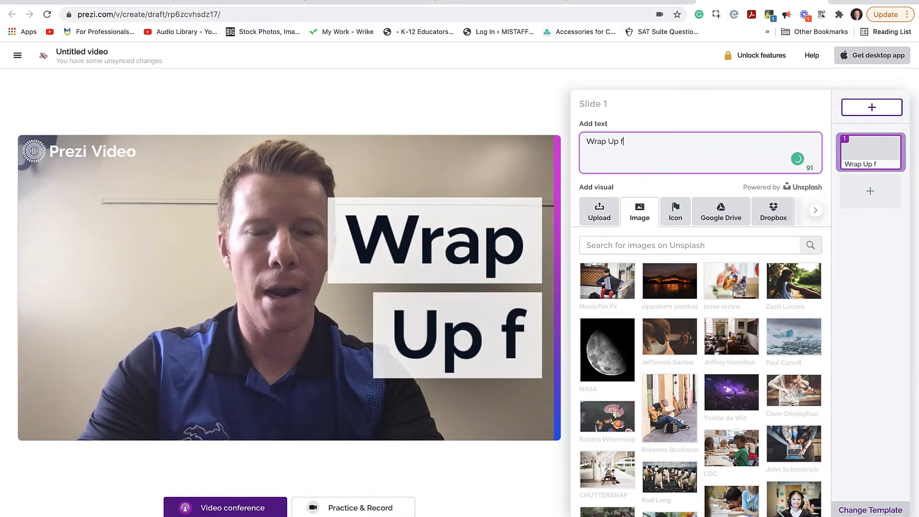
{"action": "type", "text": "or 2020-21"}
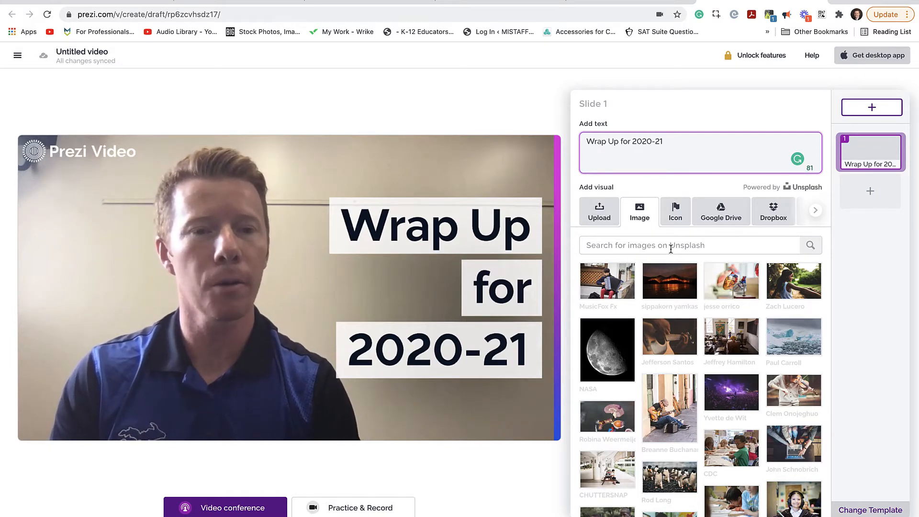
{"action": "left_click", "coordinate": [676, 217]}
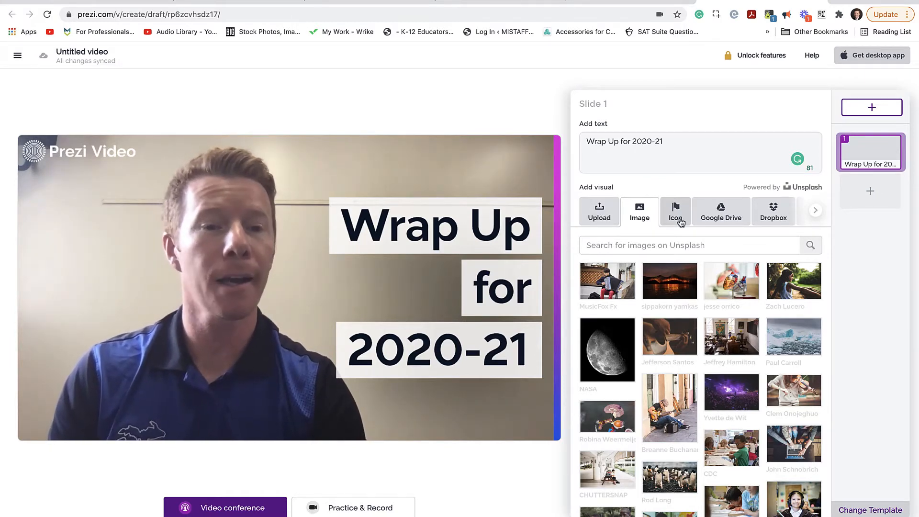
{"action": "left_click", "coordinate": [642, 218]}
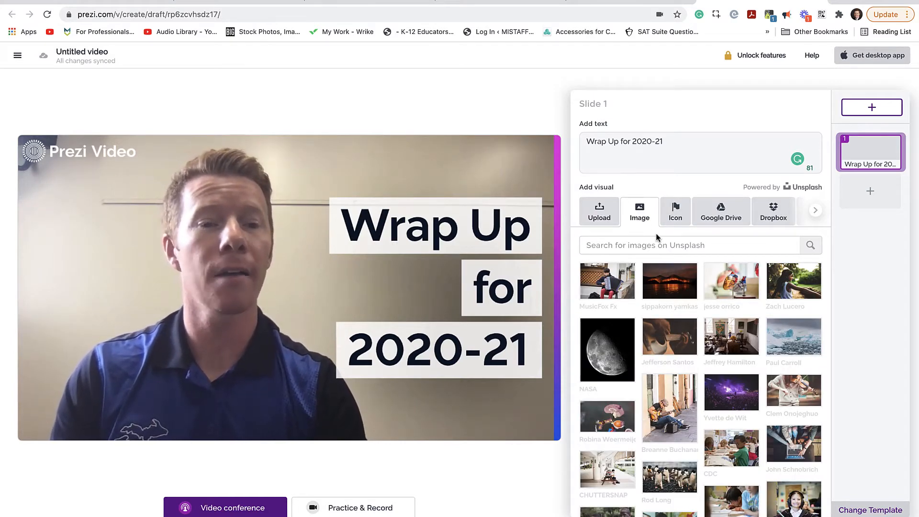
{"action": "left_click", "coordinate": [815, 211]}
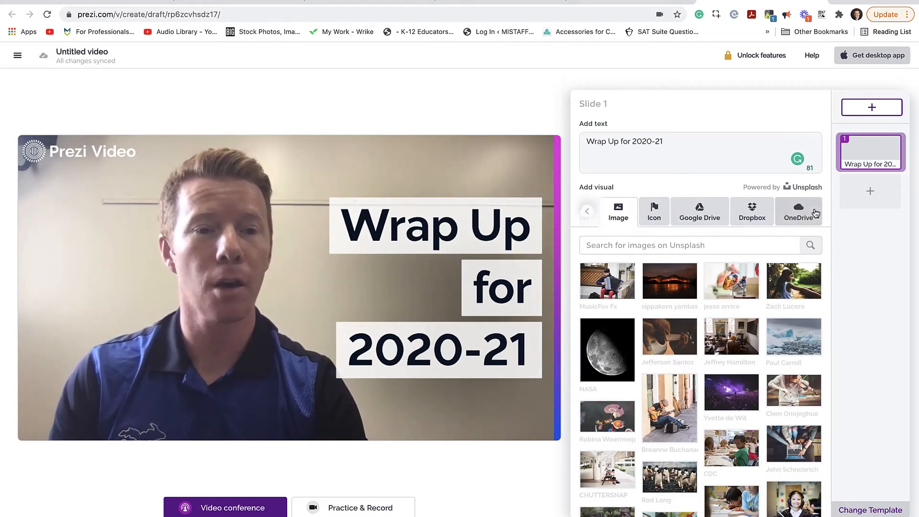
{"action": "left_click", "coordinate": [587, 212]}
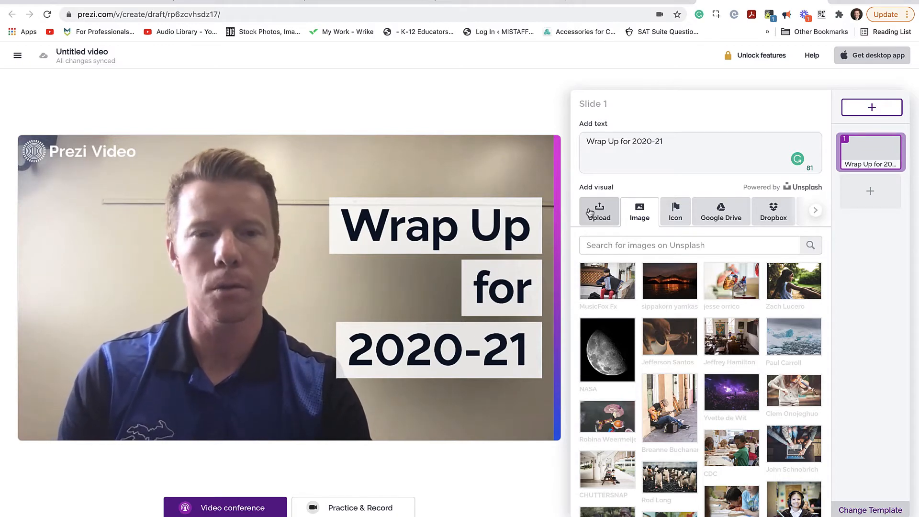
- Search the Unsplash images for "party" and add the photo of a crowd in yellow and blue powder to slide 1
{"action": "left_click", "coordinate": [638, 245]}
{"action": "type", "text": "pary"}
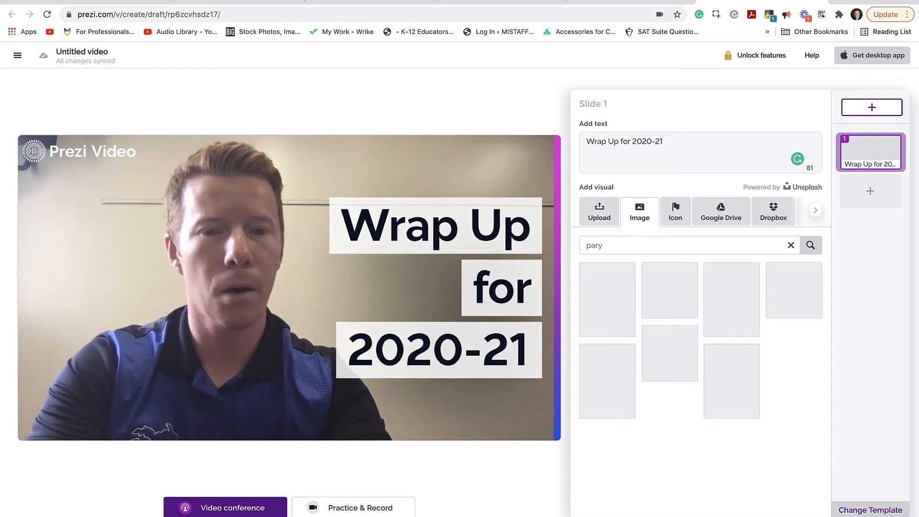
{"action": "key", "text": "BackSpace"}
{"action": "type", "text": "ty"}
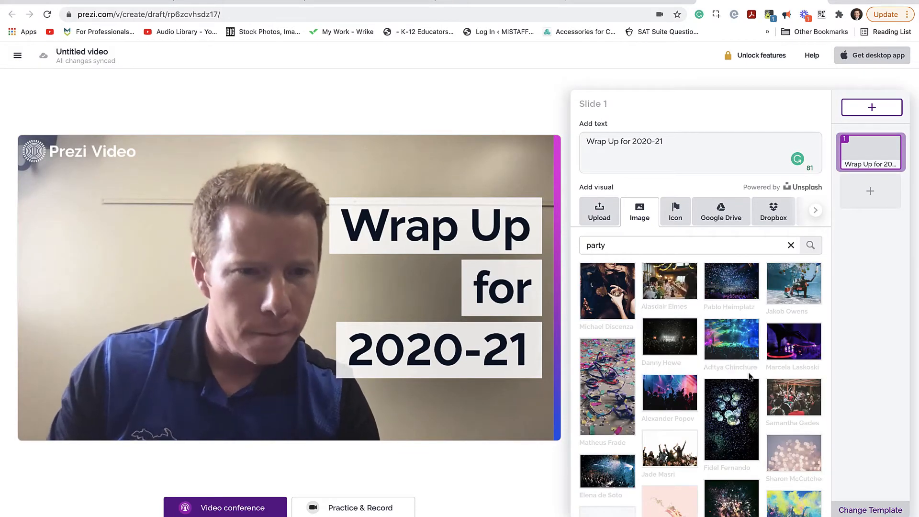
{"action": "scroll", "coordinate": [750, 376], "scroll_direction": "down", "scroll_amount": 4}
{"action": "left_click", "coordinate": [791, 419]}
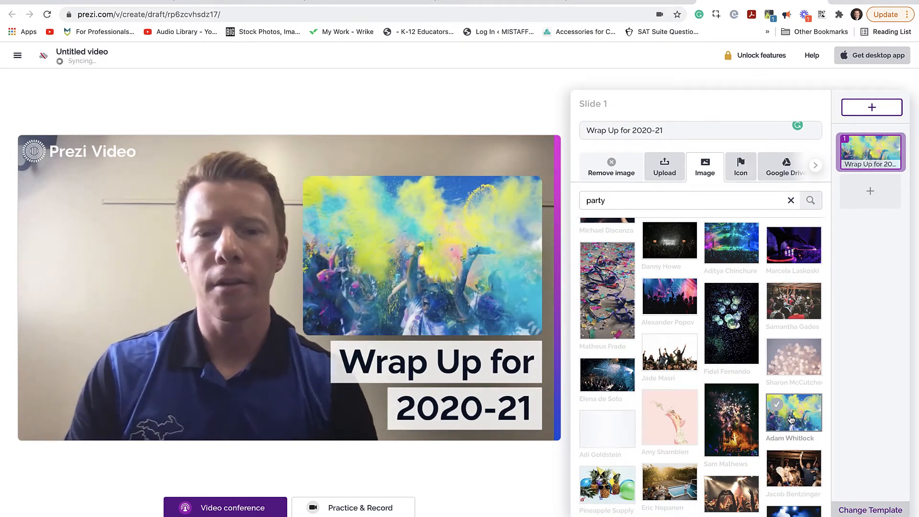
- Preview slide 1 in the presenter-only, presenter-with-content and content-only views
{"action": "mouse_move", "coordinate": [199, 362]}
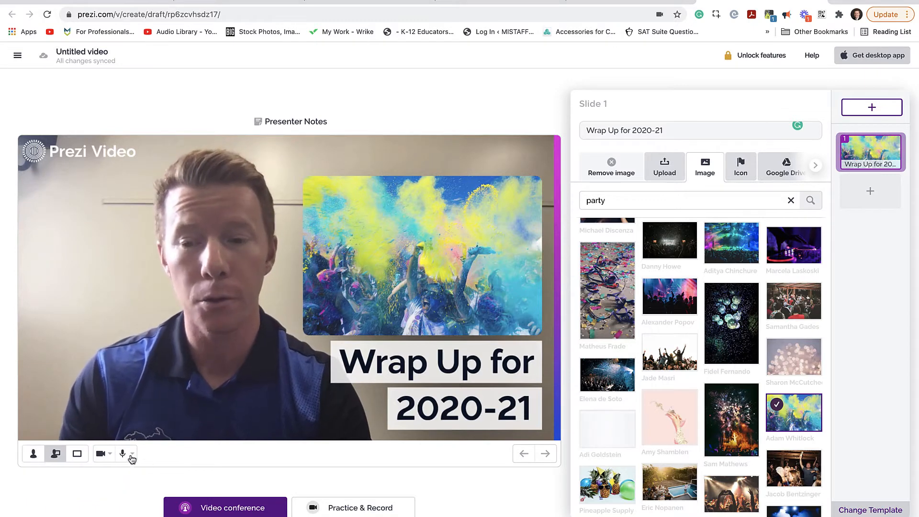
{"action": "left_click", "coordinate": [33, 454]}
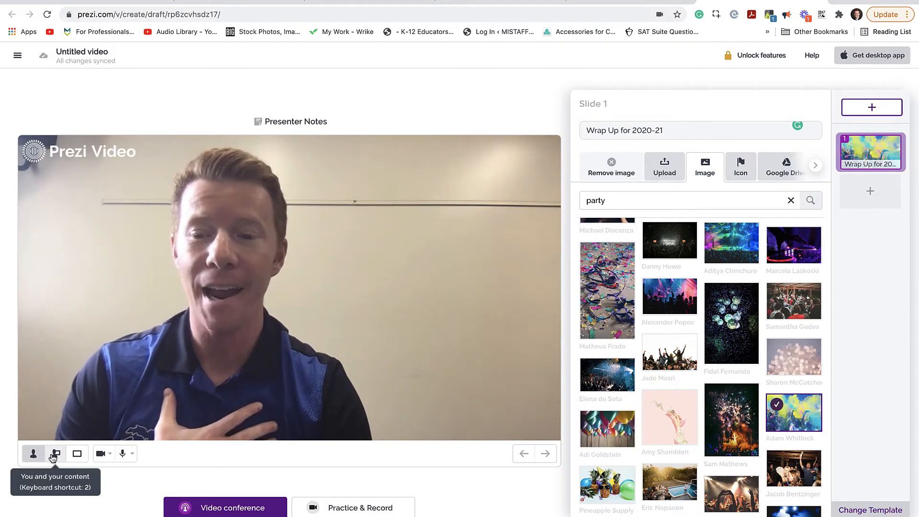
{"action": "left_click", "coordinate": [53, 455]}
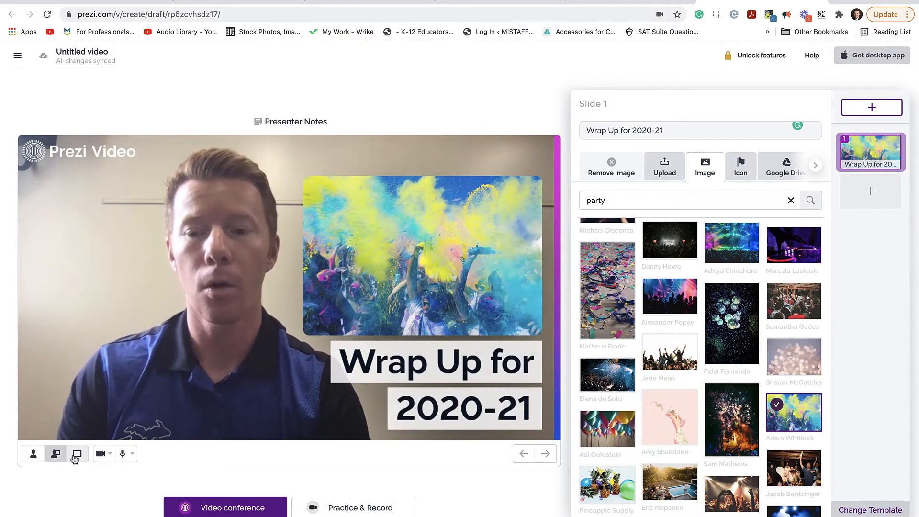
{"action": "left_click", "coordinate": [74, 457]}
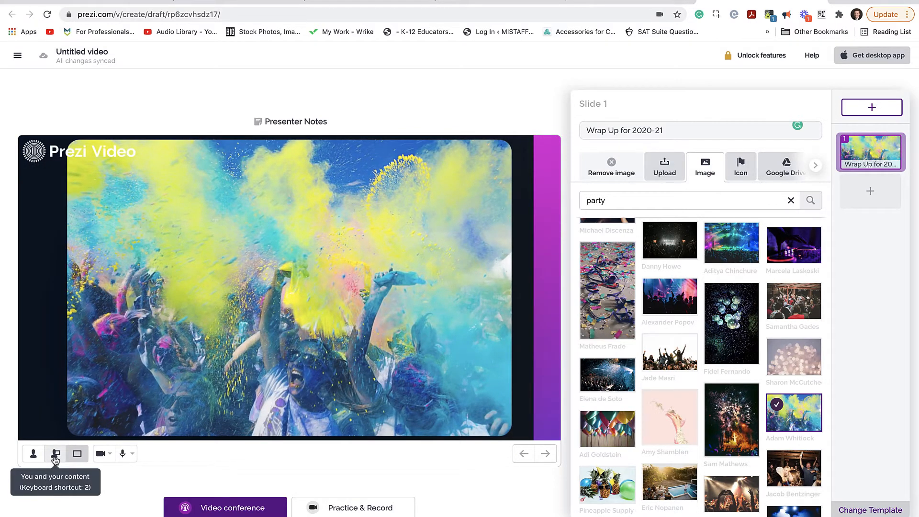
{"action": "left_click", "coordinate": [30, 457]}
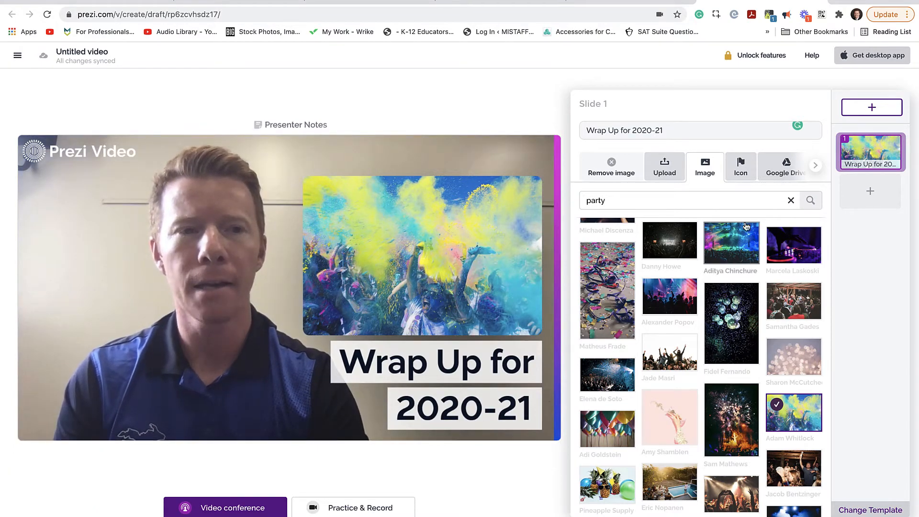
- Add slide 2 with the text "End of Year Items"
{"action": "left_click", "coordinate": [872, 108]}
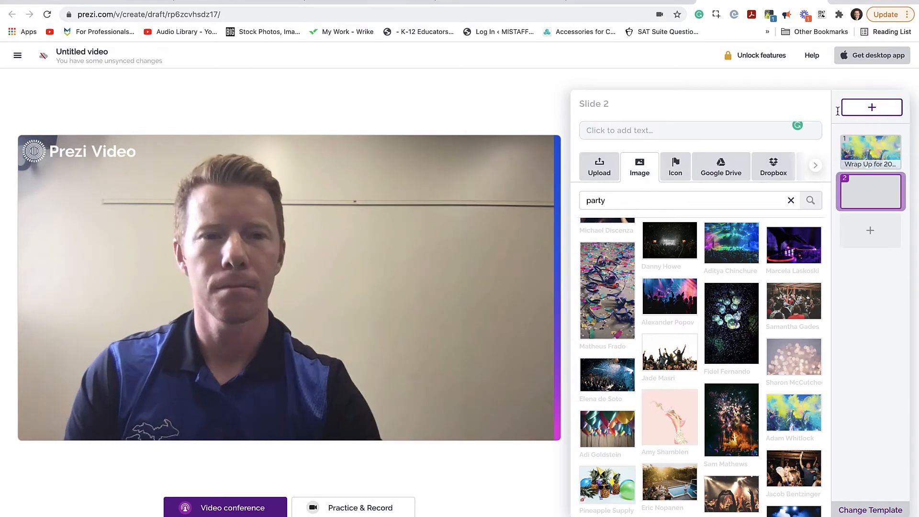
{"action": "type", "text": "Enf"}
{"action": "key", "text": "BackSpace"}
{"action": "type", "text": "d of Year Check"}
{"action": "key", "text": "BackSpace"}
{"action": "key", "text": "BackSpace"}
{"action": "key", "text": "BackSpace"}
{"action": "key", "text": "BackSpace"}
{"action": "key", "text": "BackSpace"}
{"action": "type", "text": "Items"}
- Search the icons for "checklist" and add the purple clipboard with green check marks to slide 2
{"action": "triple_click", "coordinate": [619, 246]}
{"action": "type", "text": "checklist"}
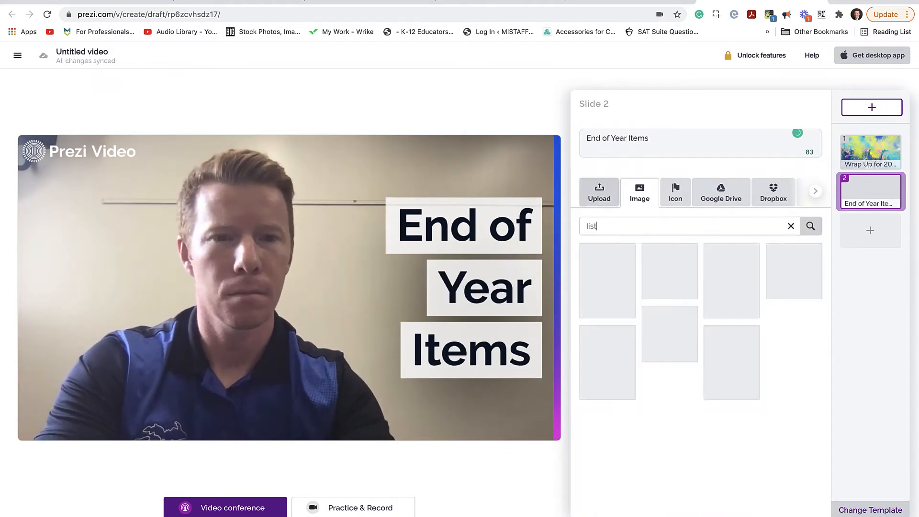
{"action": "left_click", "coordinate": [675, 210]}
{"action": "left_click", "coordinate": [669, 290]}
- Add slide 3 with the bulleted lines "Final Assessments", "Maintenance Requests" and "Room/Tech Inventory"
{"action": "left_click", "coordinate": [872, 107]}
{"action": "type", "text": "Final Assessments"}
{"action": "key", "text": "Return"}
{"action": "type", "text": "Maintenance Requests"}
{"action": "key", "text": "Return"}
{"action": "type", "text": "Room/Tech Inventory"}
{"action": "left_click", "coordinate": [584, 141]}
{"action": "type", "text": "•"}
{"action": "left_click", "coordinate": [583, 150]}
{"action": "type", "text": "•"}
{"action": "left_click", "coordinate": [583, 163]}
{"action": "type", "text": "•"}
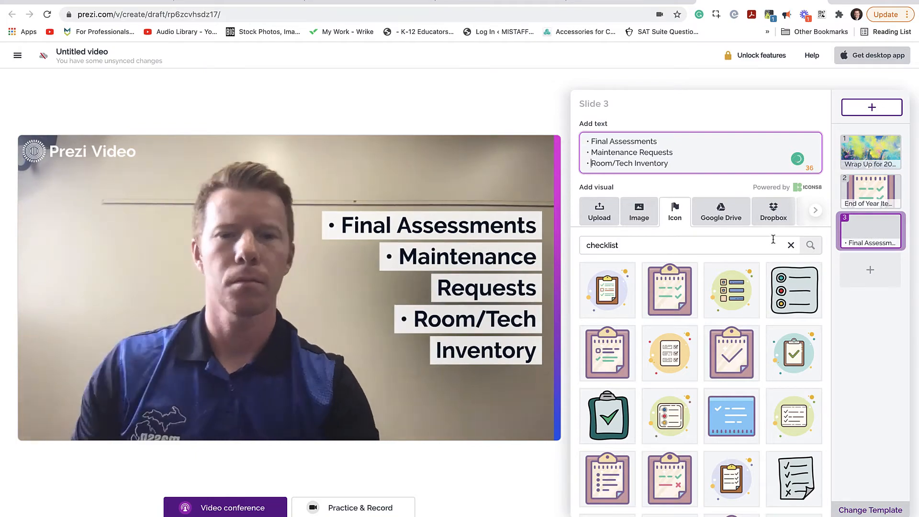
- Search the icons for "to do" and add the blue calendar with a check mark to slide 3
{"action": "left_click", "coordinate": [791, 245]}
{"action": "type", "text": "to do"}
{"action": "scroll", "coordinate": [785, 334], "scroll_direction": "down", "scroll_amount": 2}
{"action": "left_click", "coordinate": [793, 231]}
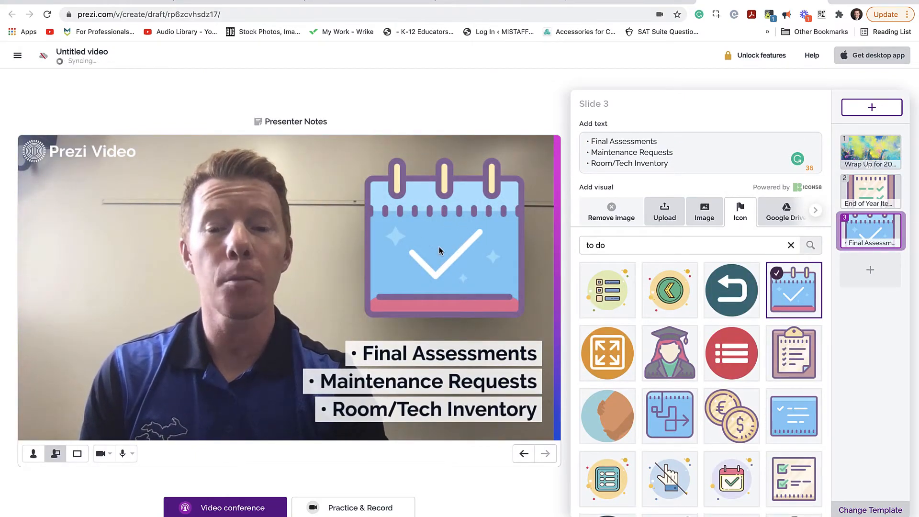
- Review slides 1, 2 and 3 in order in the video preview
{"action": "left_click", "coordinate": [887, 158]}
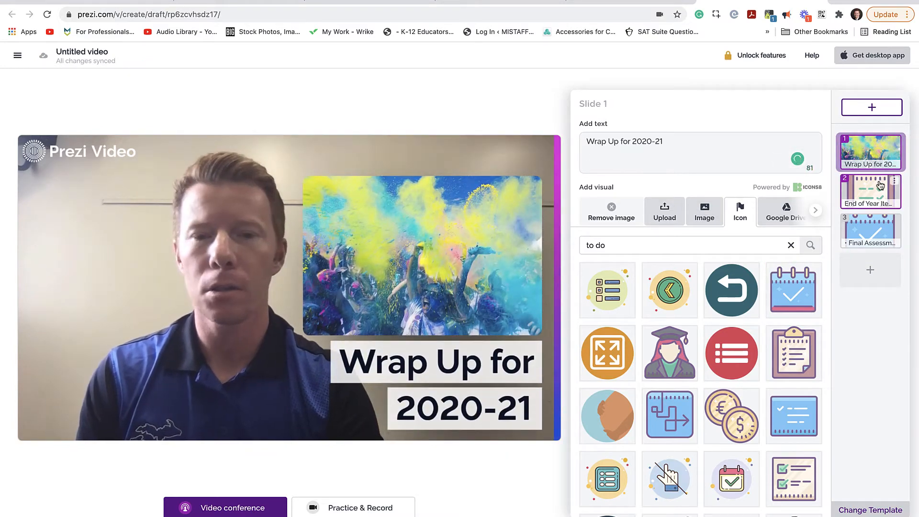
{"action": "left_click", "coordinate": [879, 197]}
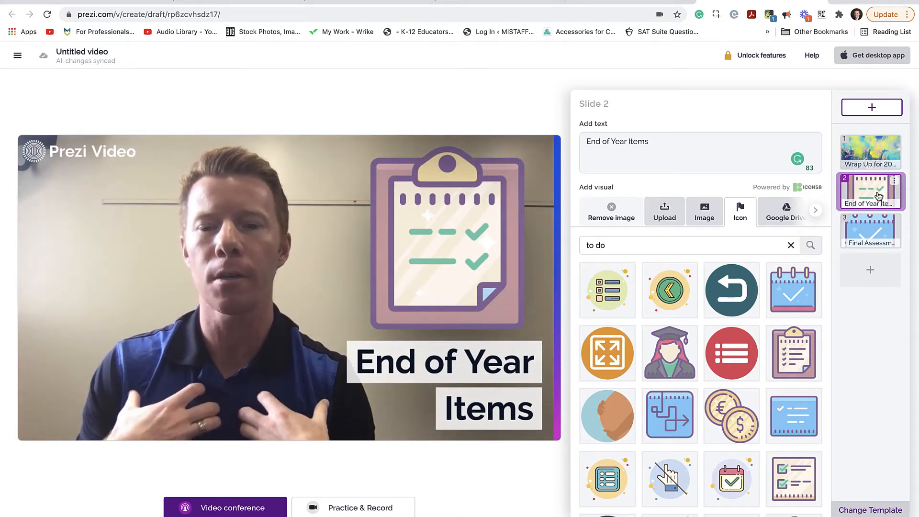
{"action": "left_click", "coordinate": [875, 228]}
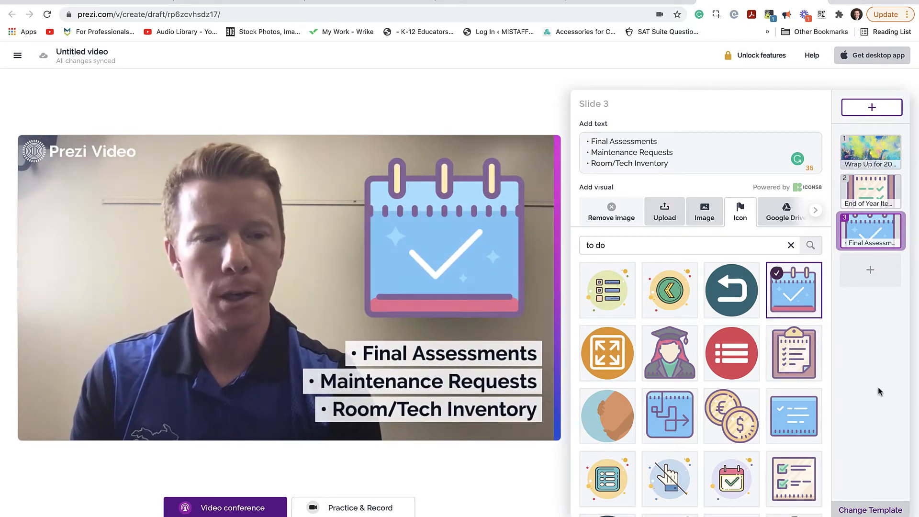
- Change the video's template to the tilted white paper card with bold condensed black text, and return to slide editing
{"action": "left_click", "coordinate": [865, 510]}
{"action": "scroll", "coordinate": [841, 338], "scroll_direction": "down", "scroll_amount": 1}
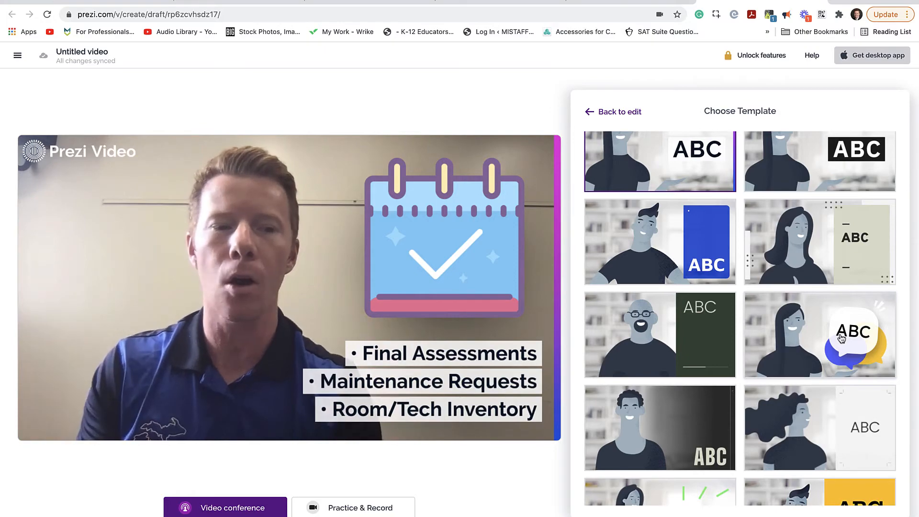
{"action": "scroll", "coordinate": [839, 340], "scroll_direction": "down", "scroll_amount": 7}
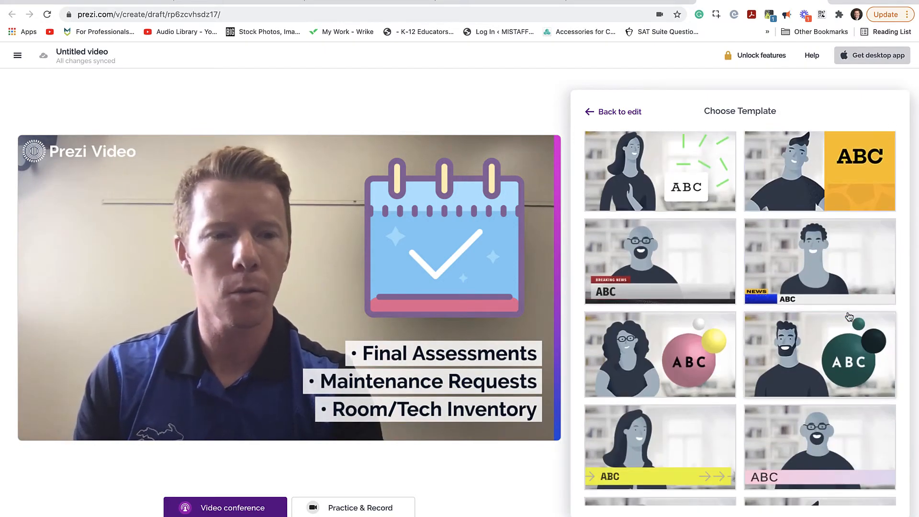
{"action": "scroll", "coordinate": [849, 316], "scroll_direction": "down", "scroll_amount": 9}
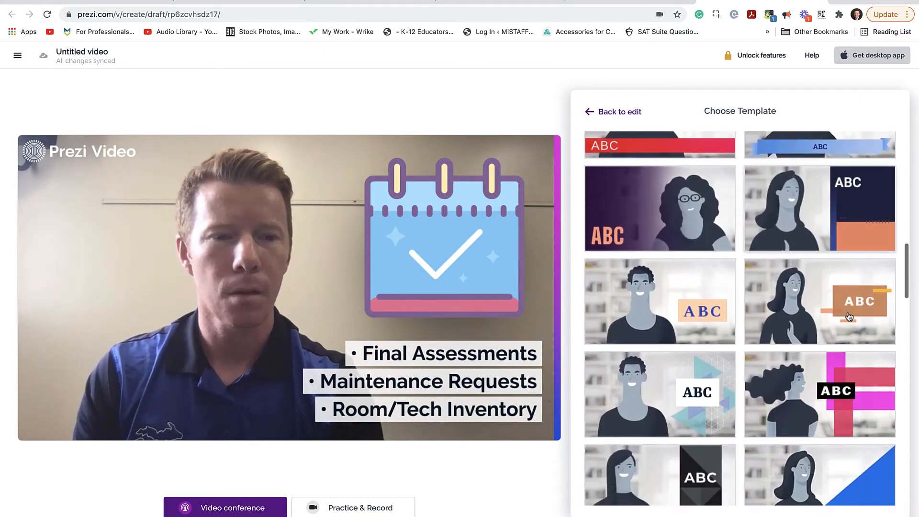
{"action": "scroll", "coordinate": [849, 316], "scroll_direction": "down", "scroll_amount": 12}
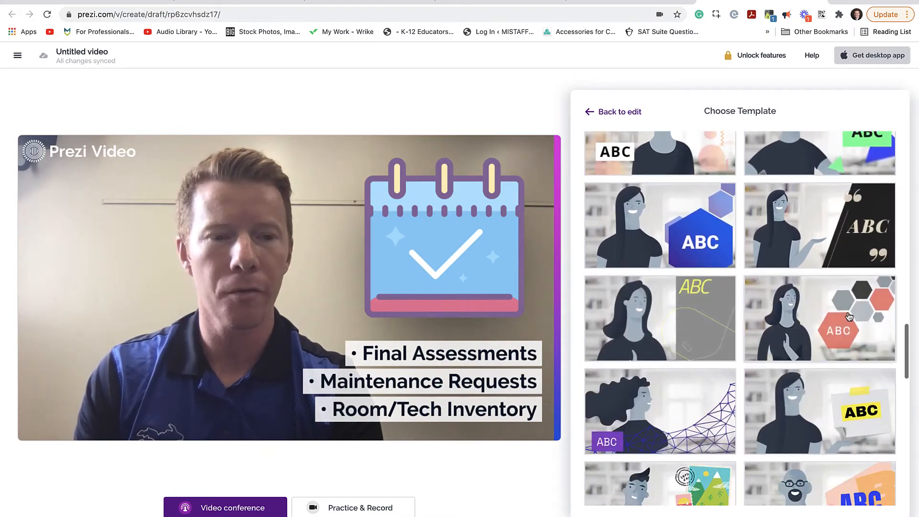
{"action": "scroll", "coordinate": [849, 316], "scroll_direction": "down", "scroll_amount": 12}
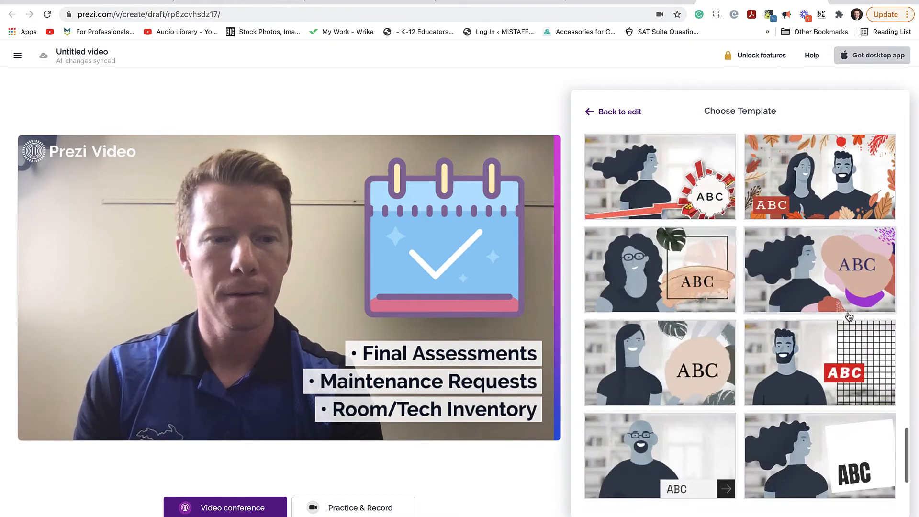
{"action": "scroll", "coordinate": [849, 315], "scroll_direction": "down", "scroll_amount": 3}
{"action": "left_click", "coordinate": [849, 316]}
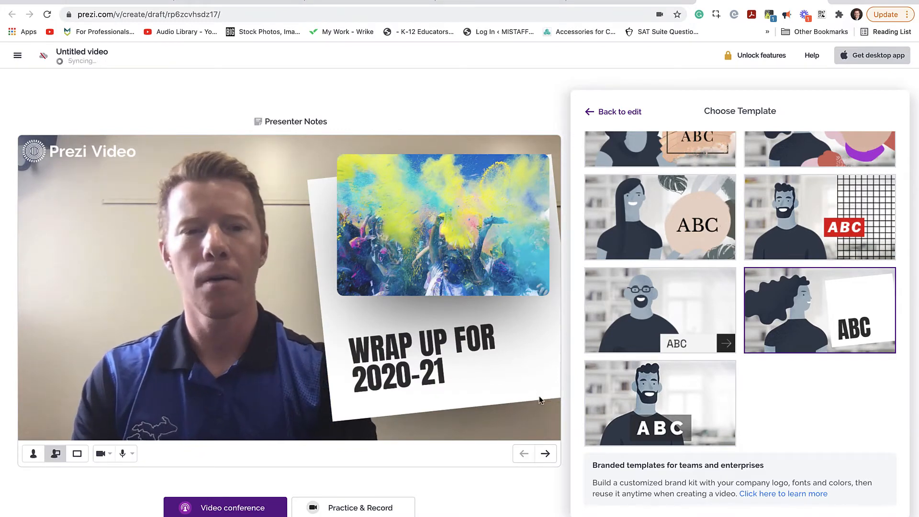
{"action": "left_click", "coordinate": [620, 113]}
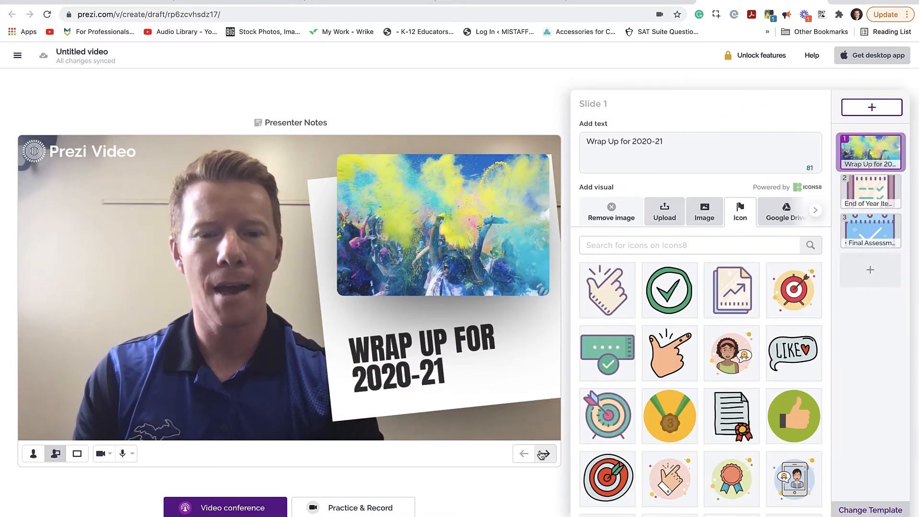
- Preview slides 2 and 3 in the new template, and compare the content-only, presenter-only and presenter-with-content views
{"action": "left_click", "coordinate": [545, 455]}
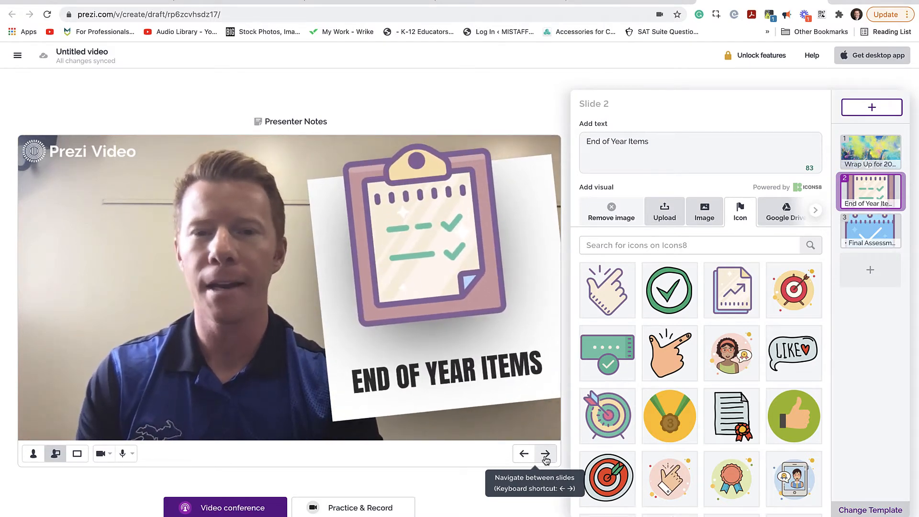
{"action": "left_click", "coordinate": [545, 455]}
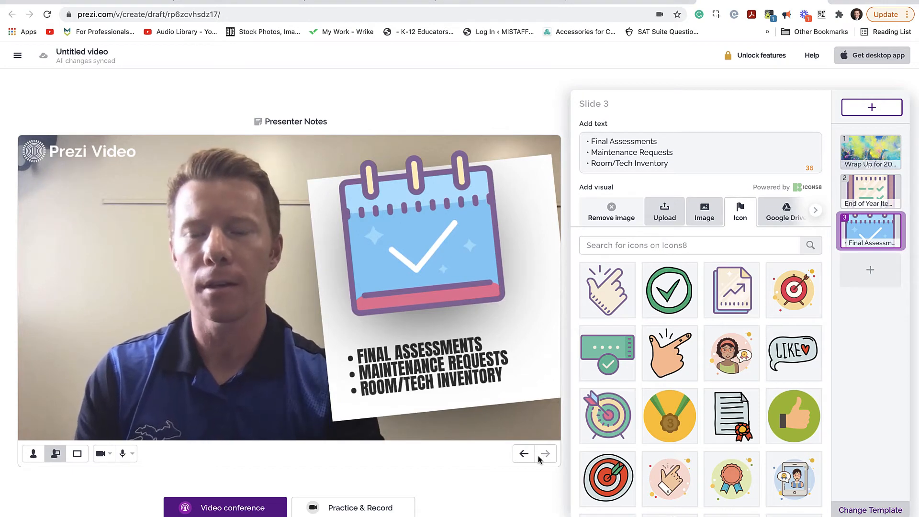
{"action": "left_click", "coordinate": [78, 455]}
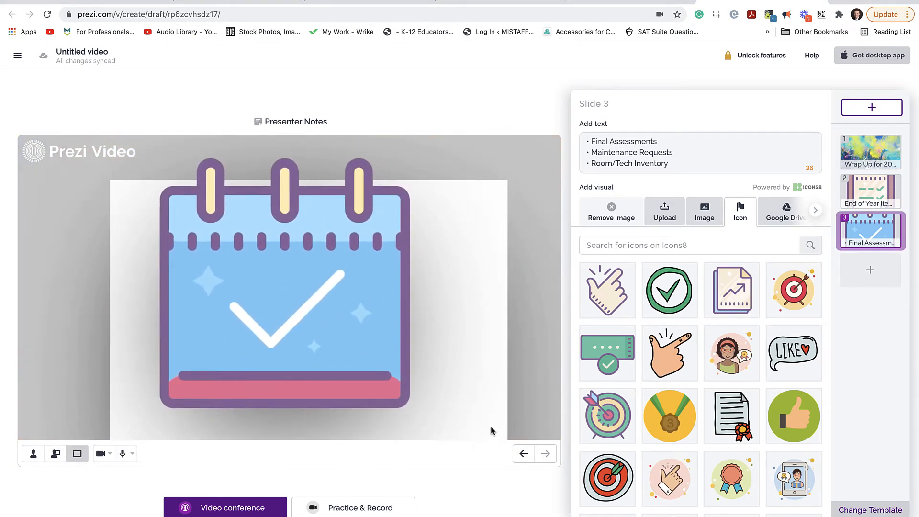
{"action": "left_click", "coordinate": [55, 453]}
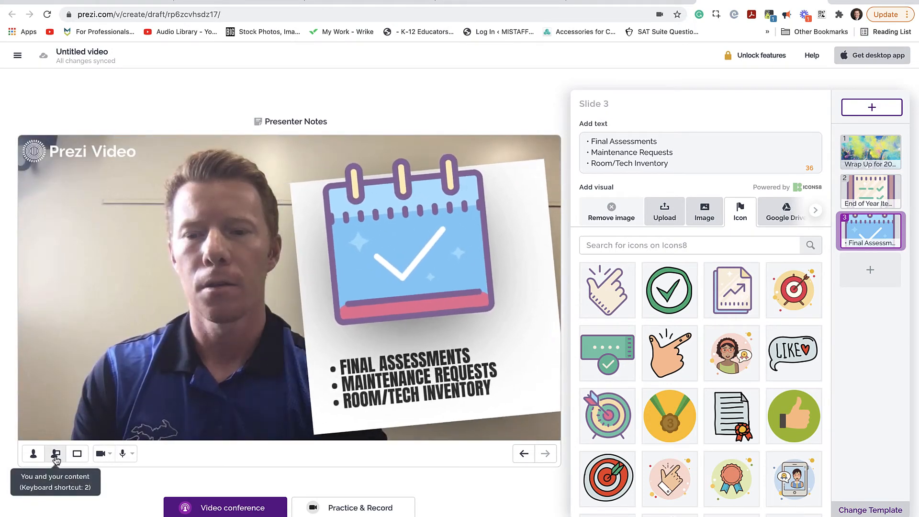
{"action": "left_click", "coordinate": [34, 458]}
{"action": "left_click", "coordinate": [53, 457]}
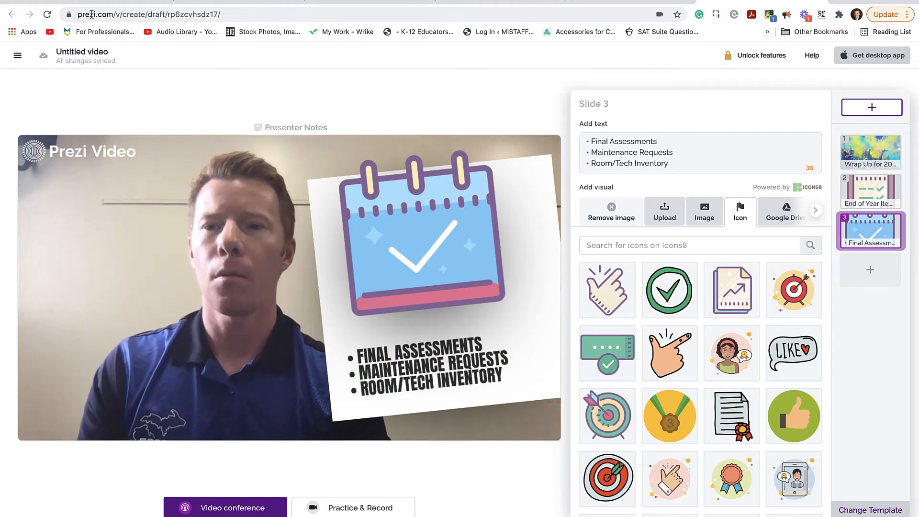
- Title the video "Wrap Up for 2020-21" and open its practice and recording screen
{"action": "left_click", "coordinate": [101, 52]}
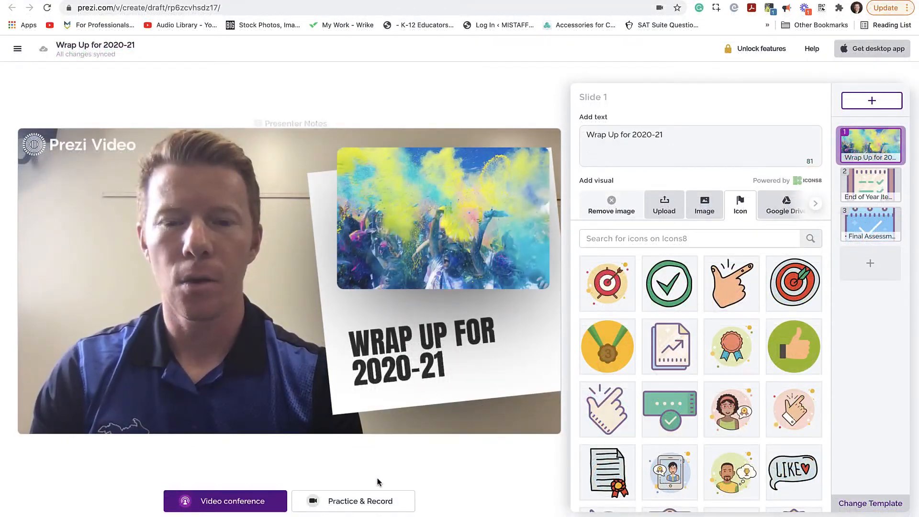
{"action": "left_click", "coordinate": [369, 500]}
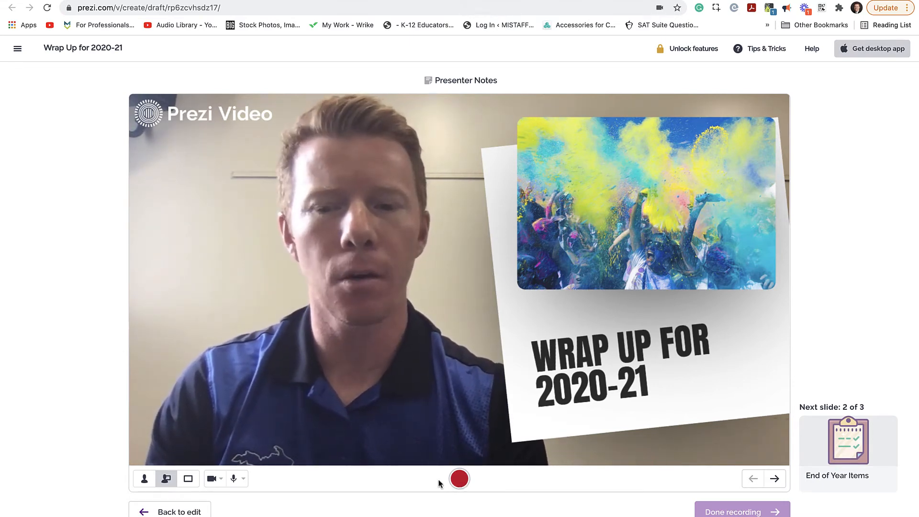
- Compare the presenter-only, presenter-with-content and content-only views on the recording screen, ending on presenter-only
{"action": "left_click", "coordinate": [145, 479]}
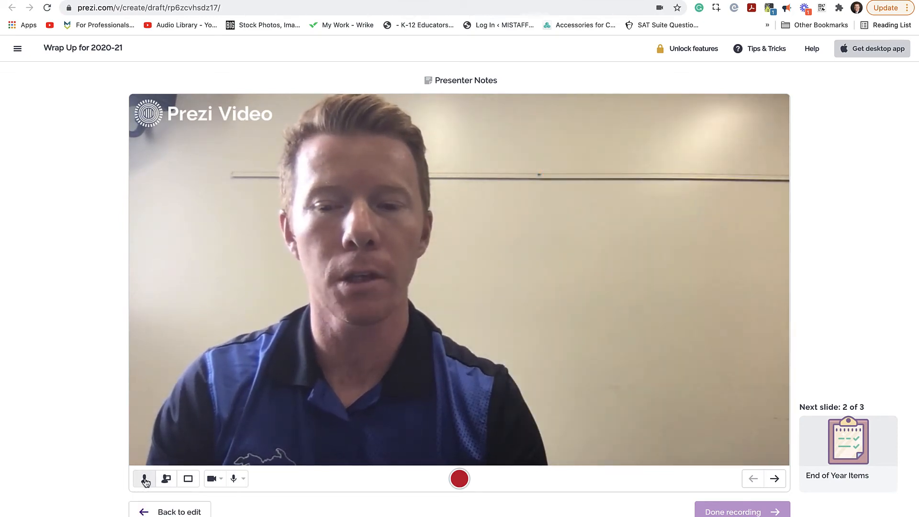
{"action": "left_click", "coordinate": [167, 481]}
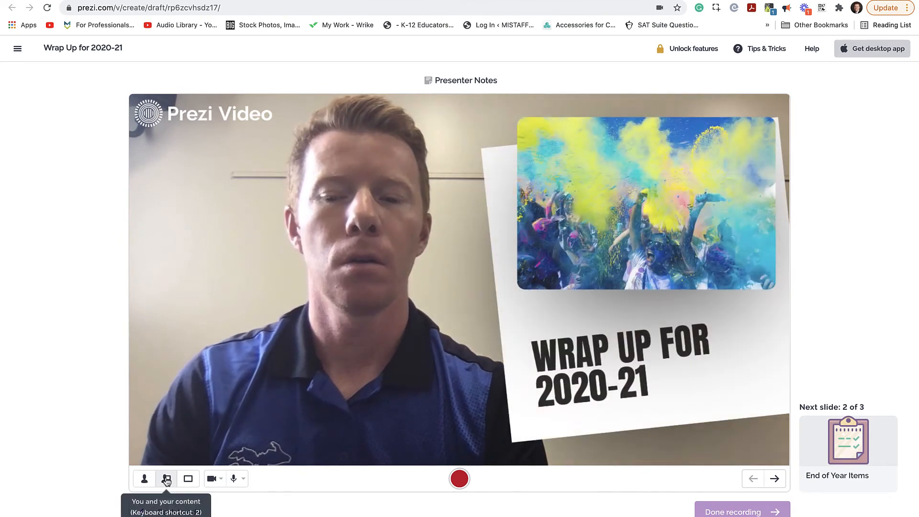
{"action": "left_click", "coordinate": [186, 484]}
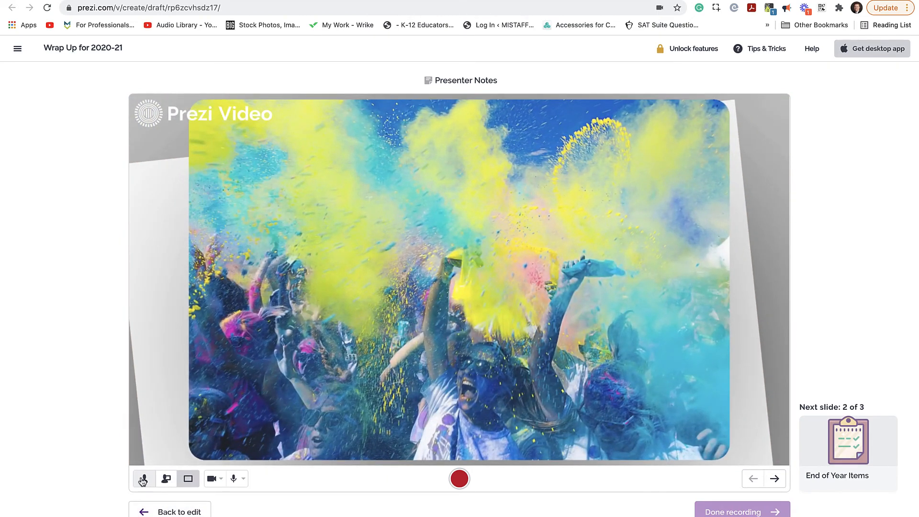
{"action": "left_click", "coordinate": [143, 480]}
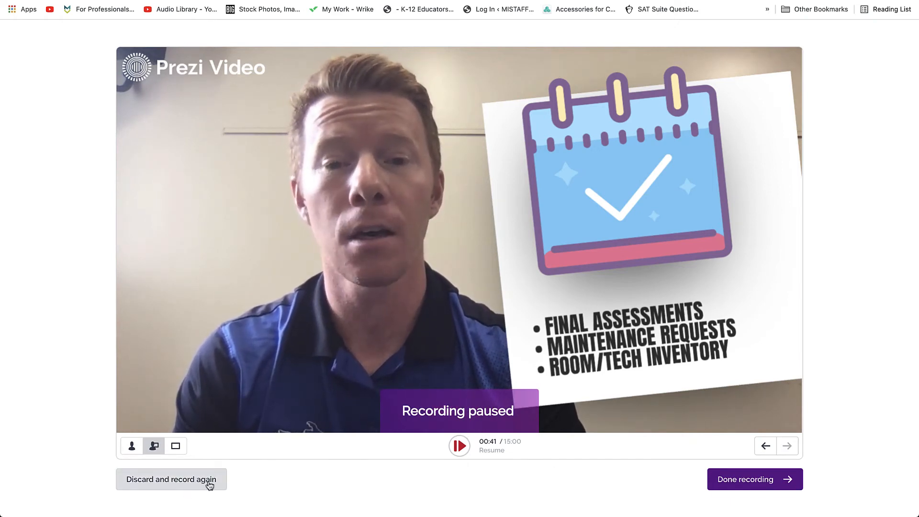
- Finish the recording and check its end point in the trim editor, keeping the full length
{"action": "left_click", "coordinate": [754, 479]}
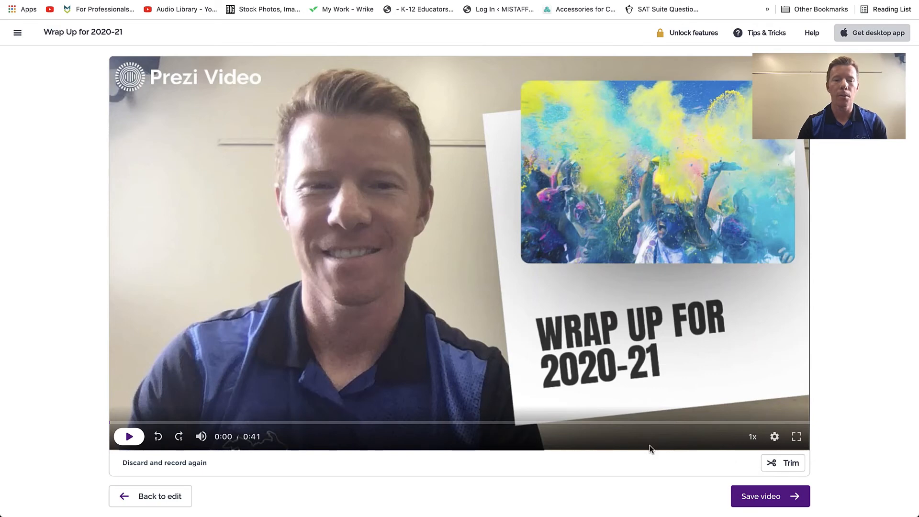
{"action": "left_click", "coordinate": [792, 463]}
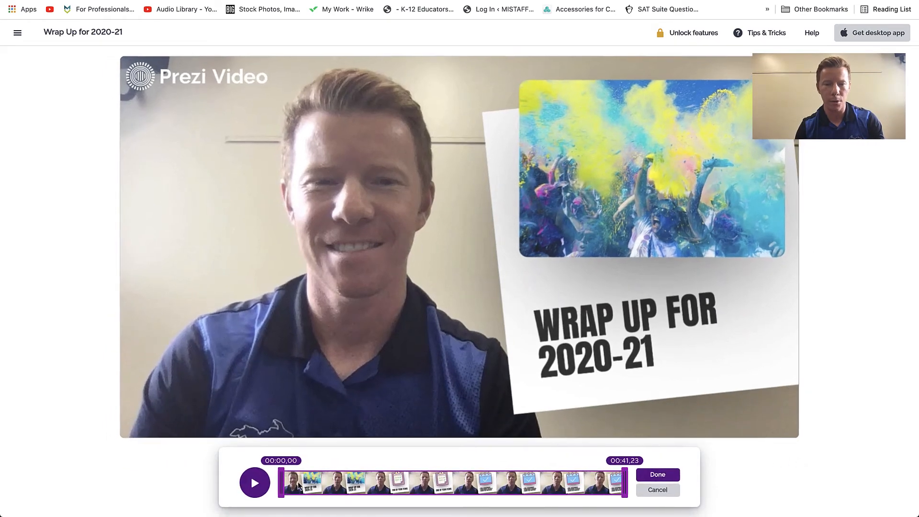
{"action": "mouse_move", "coordinate": [625, 482]}
{"action": "left_mouse_down"}
{"action": "mouse_move", "coordinate": [588, 484]}
{"action": "mouse_move", "coordinate": [624, 481]}
{"action": "left_mouse_up"}
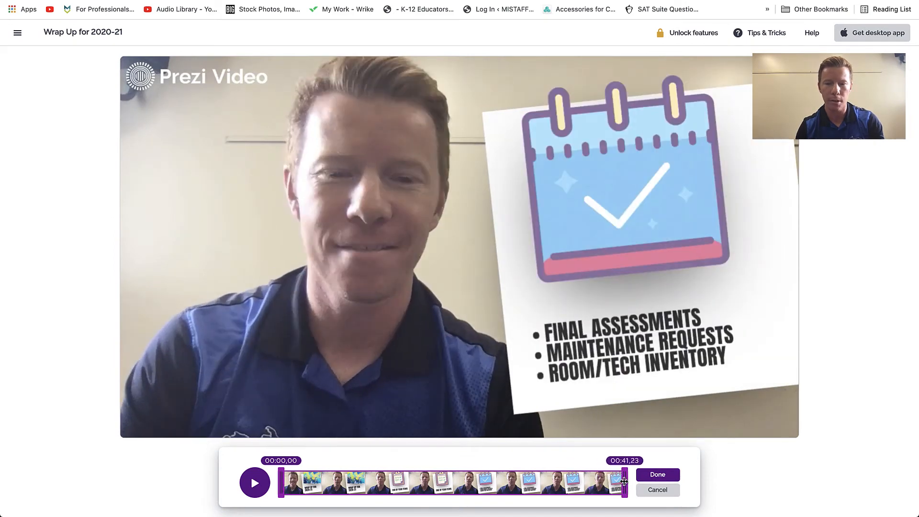
{"action": "left_click", "coordinate": [668, 479]}
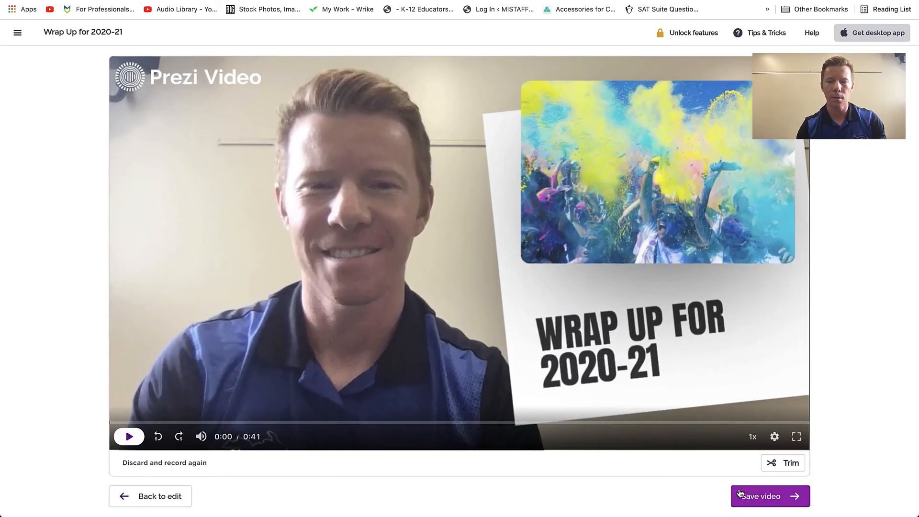
- Save the recorded video and set its privacy to Unlisted
{"action": "left_click", "coordinate": [762, 503]}
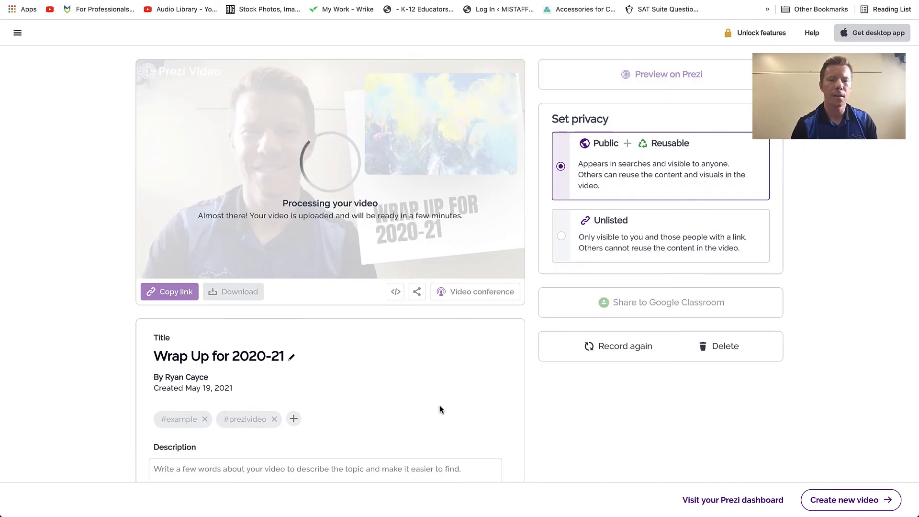
{"action": "scroll", "coordinate": [425, 404], "scroll_direction": "down", "scroll_amount": 2}
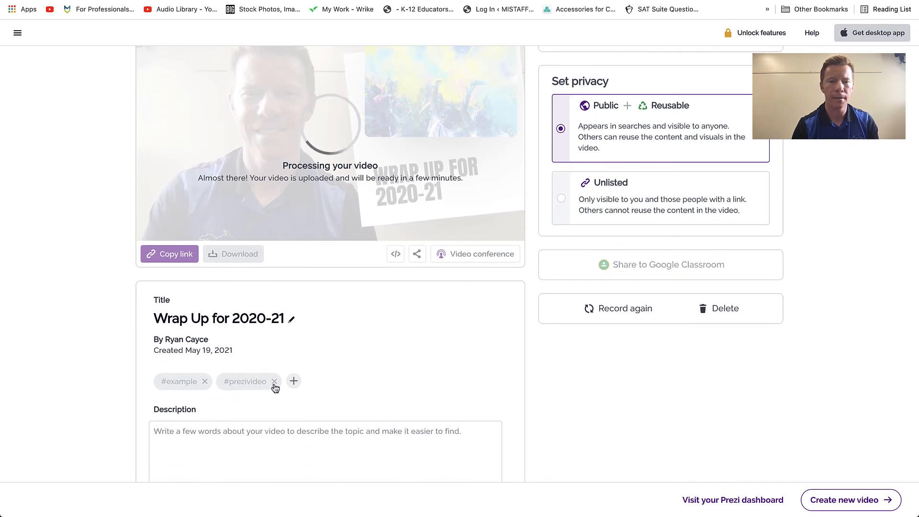
{"action": "scroll", "coordinate": [272, 386], "scroll_direction": "down", "scroll_amount": 2}
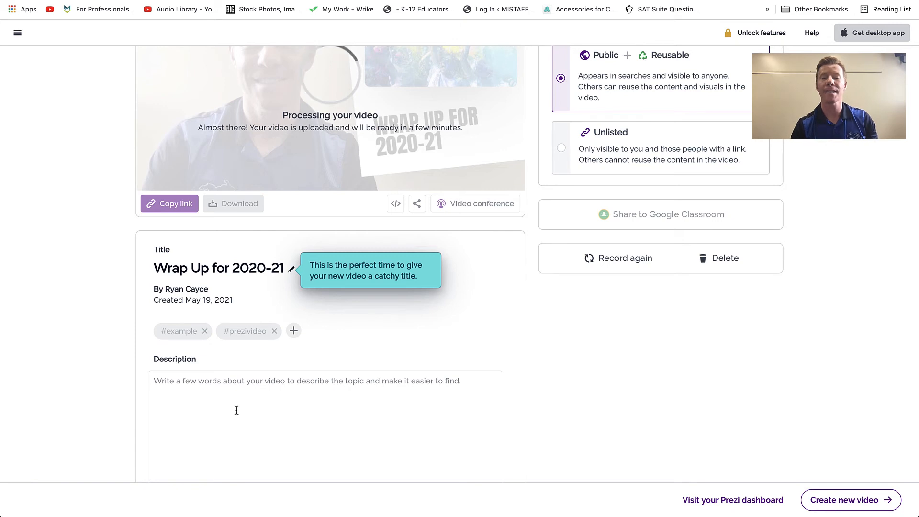
{"action": "scroll", "coordinate": [236, 410], "scroll_direction": "up", "scroll_amount": 3}
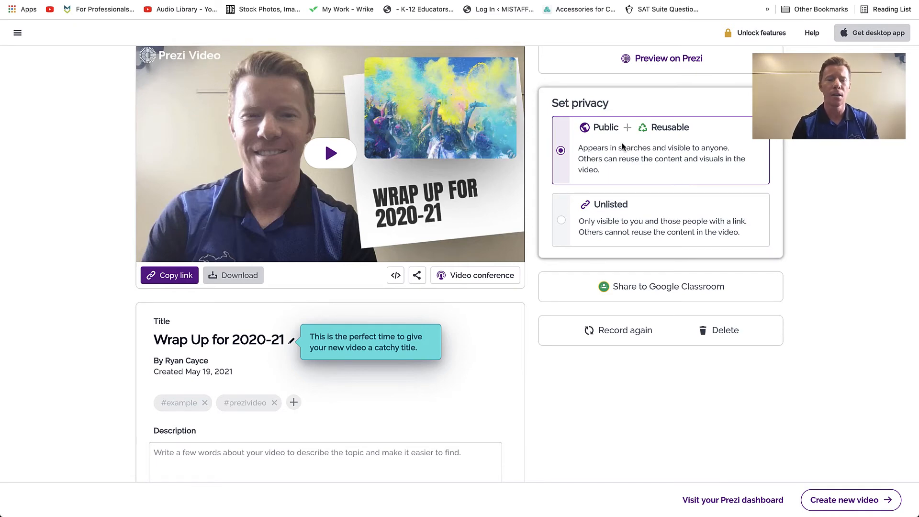
{"action": "scroll", "coordinate": [394, 365], "scroll_direction": "down", "scroll_amount": 2}
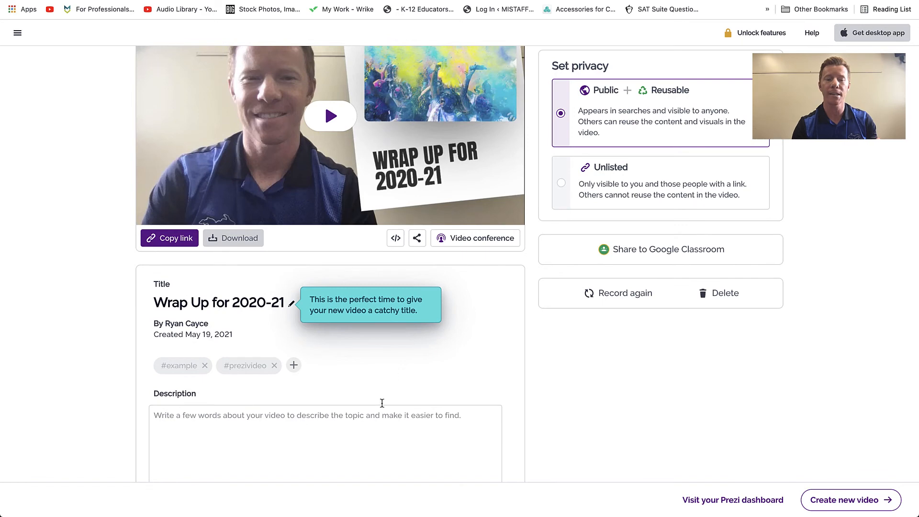
{"action": "scroll", "coordinate": [478, 323], "scroll_direction": "up", "scroll_amount": 2}
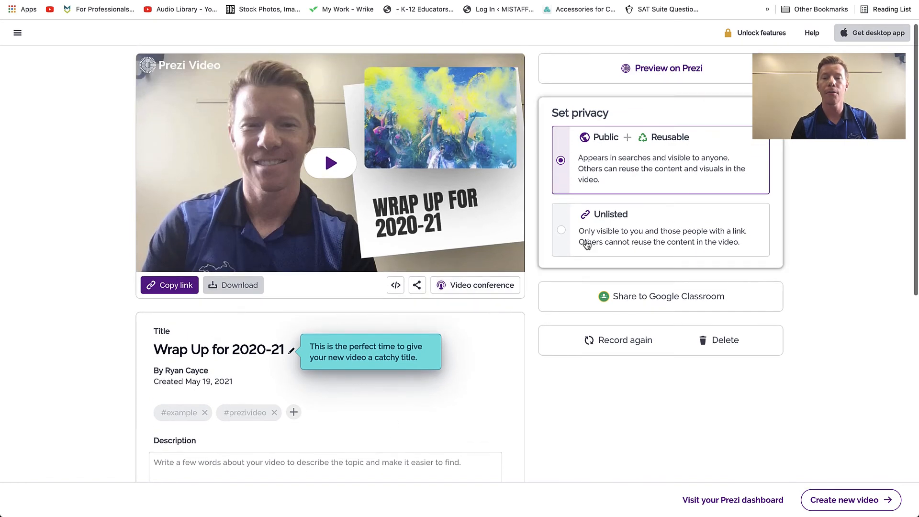
{"action": "left_click", "coordinate": [612, 230]}
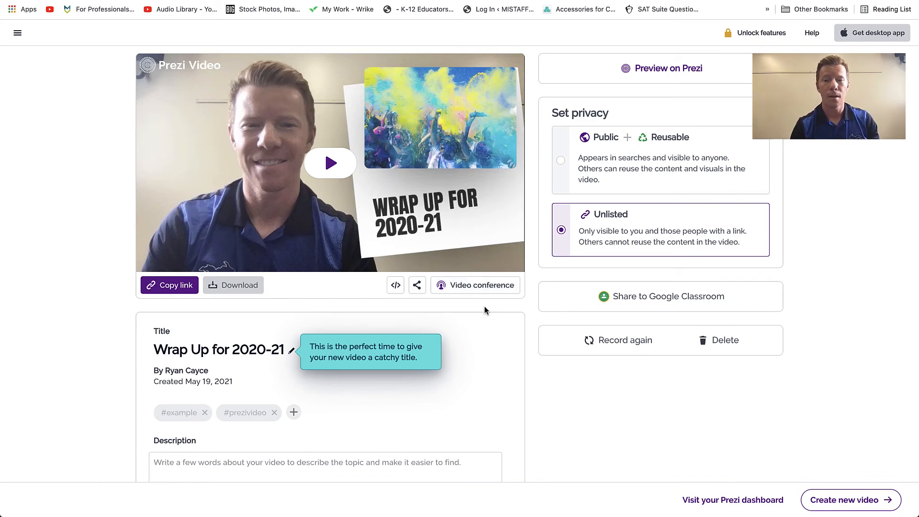
- Copy the video's share link, and view the available actions for "Wrap Up for 2020-21" on the Prezi dashboard
{"action": "left_click", "coordinate": [173, 290]}
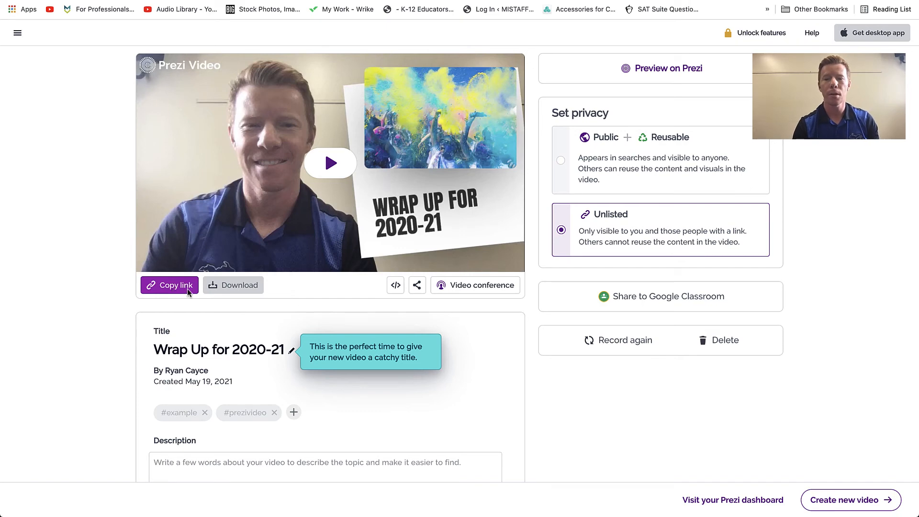
{"action": "left_click", "coordinate": [750, 503]}
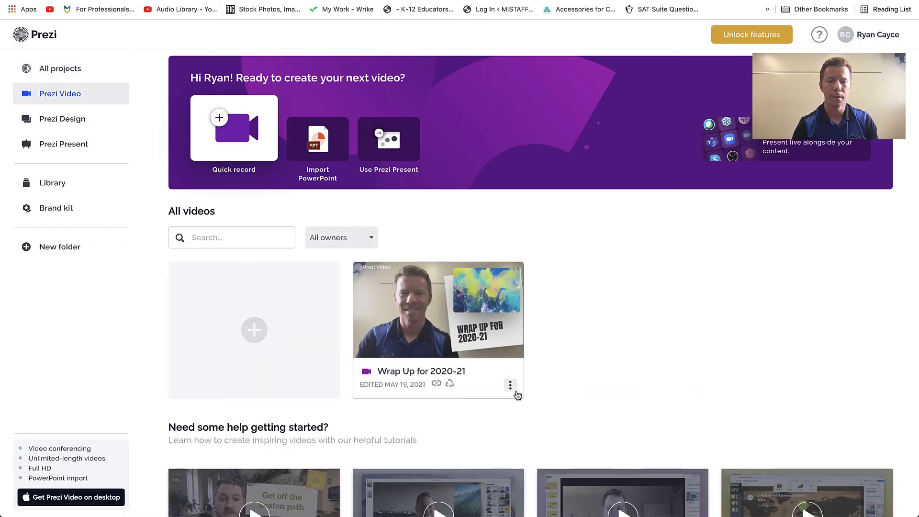
{"action": "left_click", "coordinate": [511, 386]}
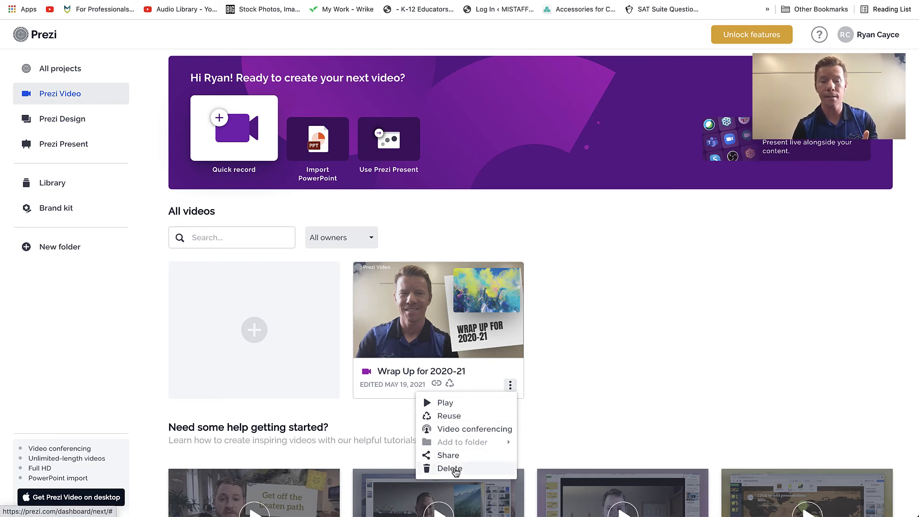
{"action": "left_click", "coordinate": [594, 382]}
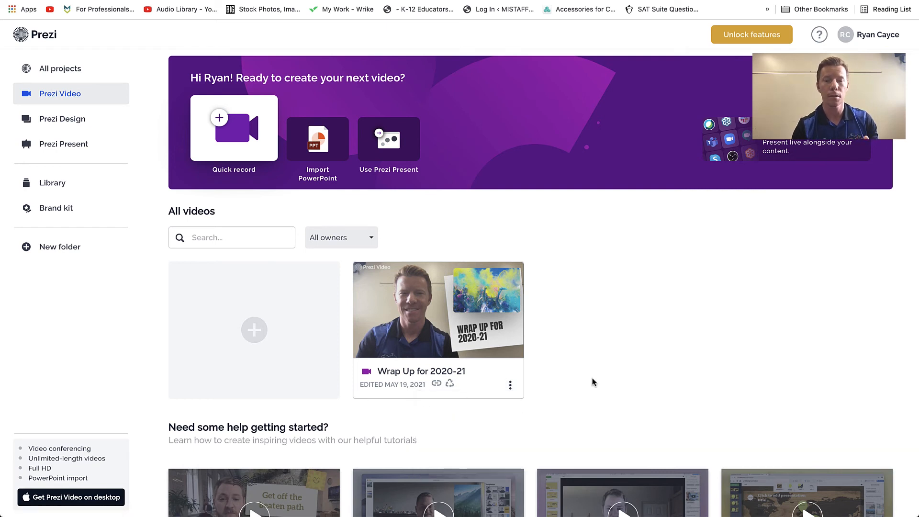